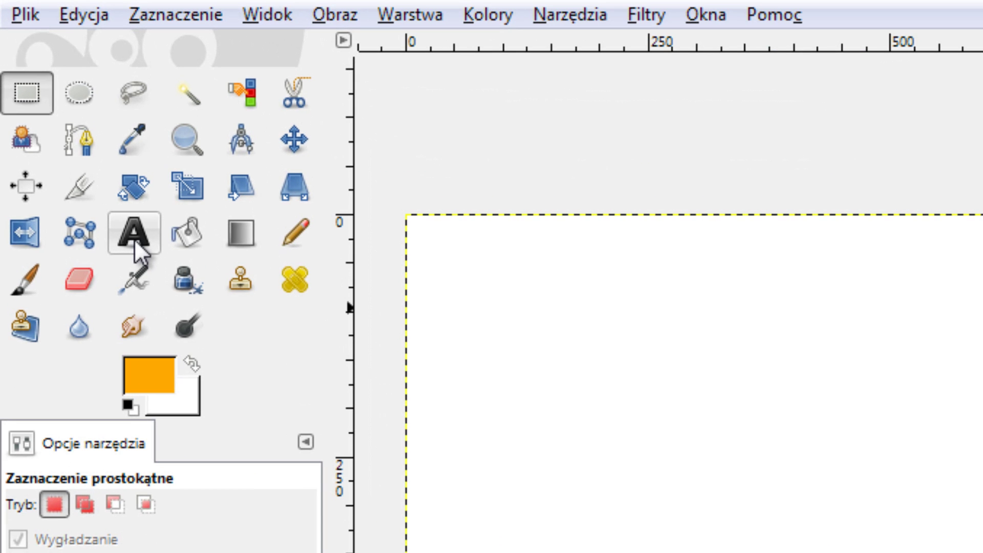
# Add a canvas-wide text box reading 'Czarny' in orange Sans, enlarged to 153 px
pyautogui.click(54, 93)
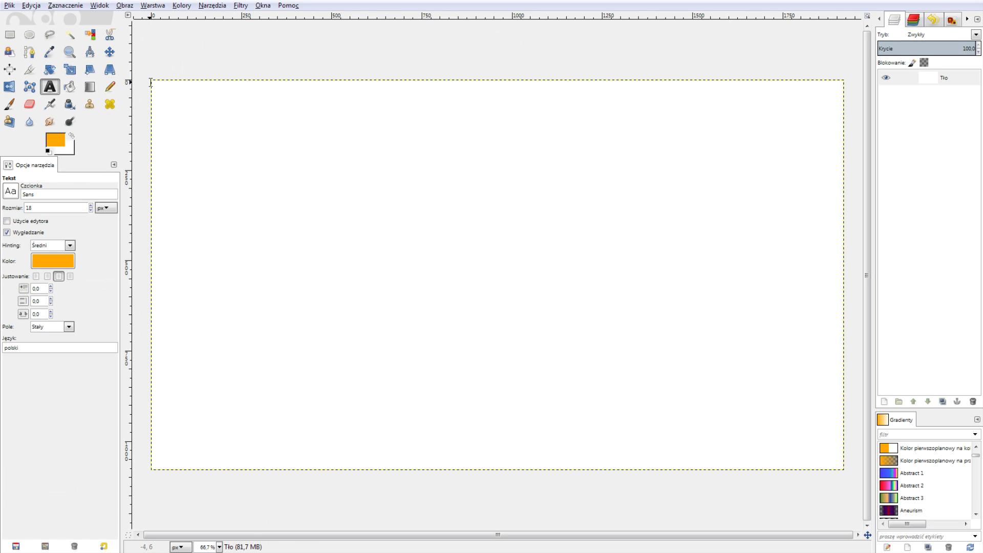
pyautogui.moveTo(151, 82); pyautogui.dragTo(846, 471)
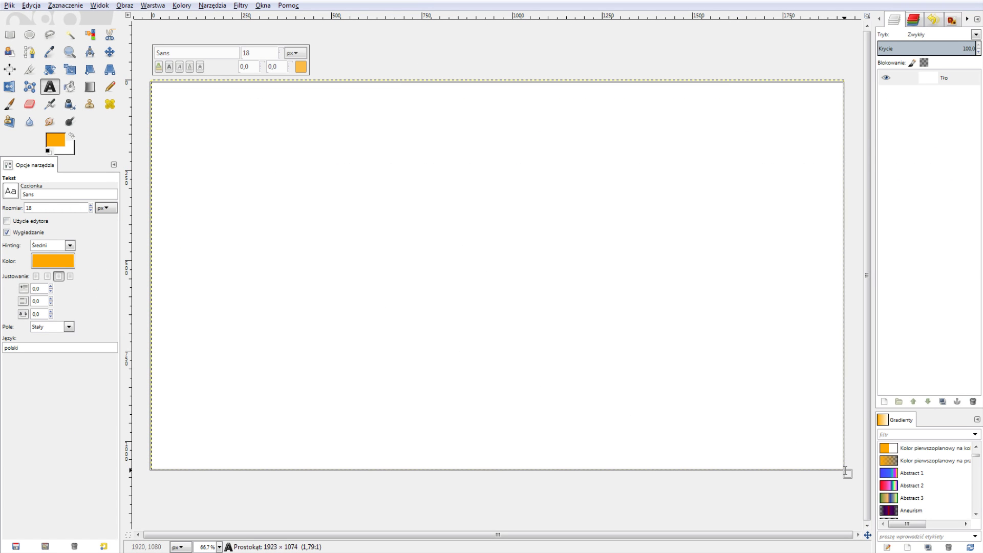
pyautogui.moveTo(131, 77); pyautogui.dragTo(133, 75)
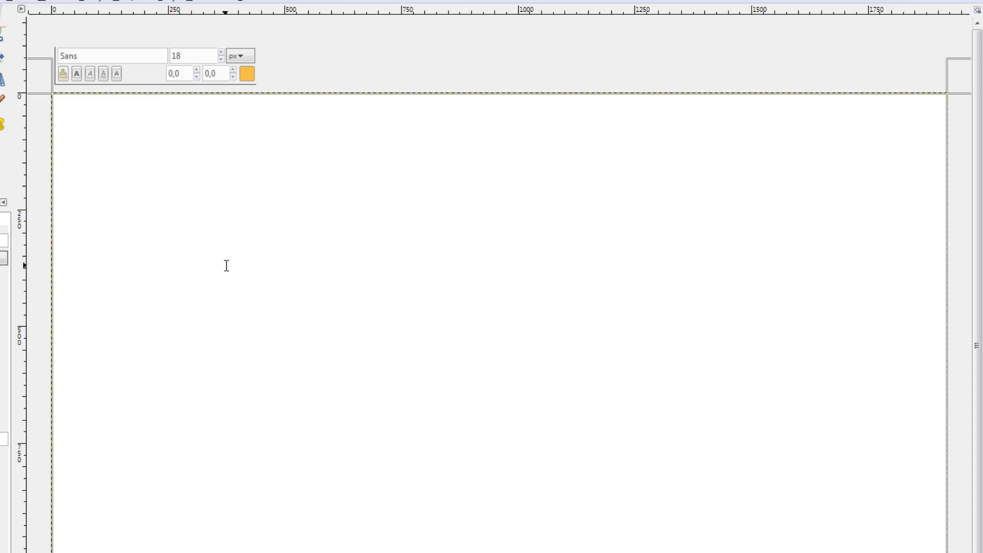
pyautogui.write('C')
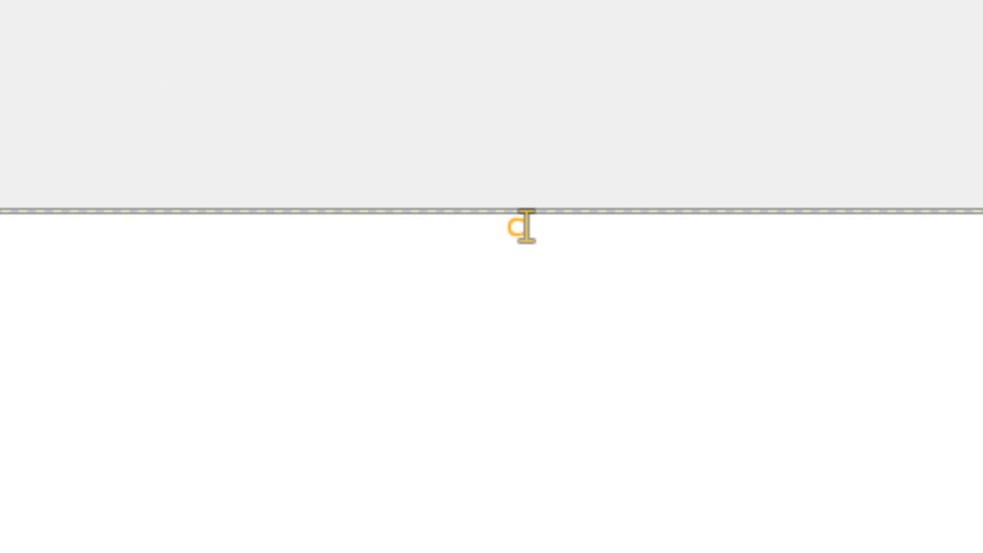
pyautogui.write('zarny')
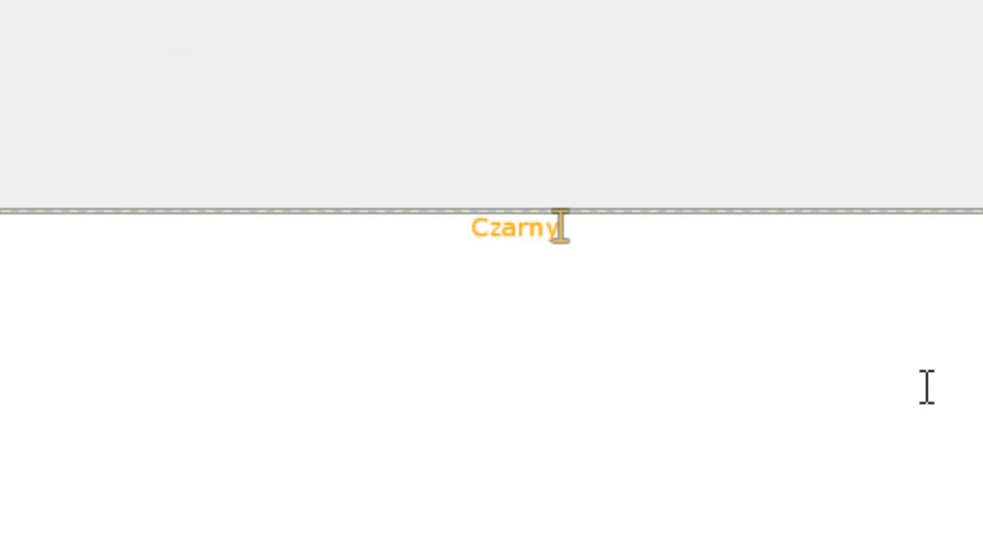
pyautogui.click(360, 101)
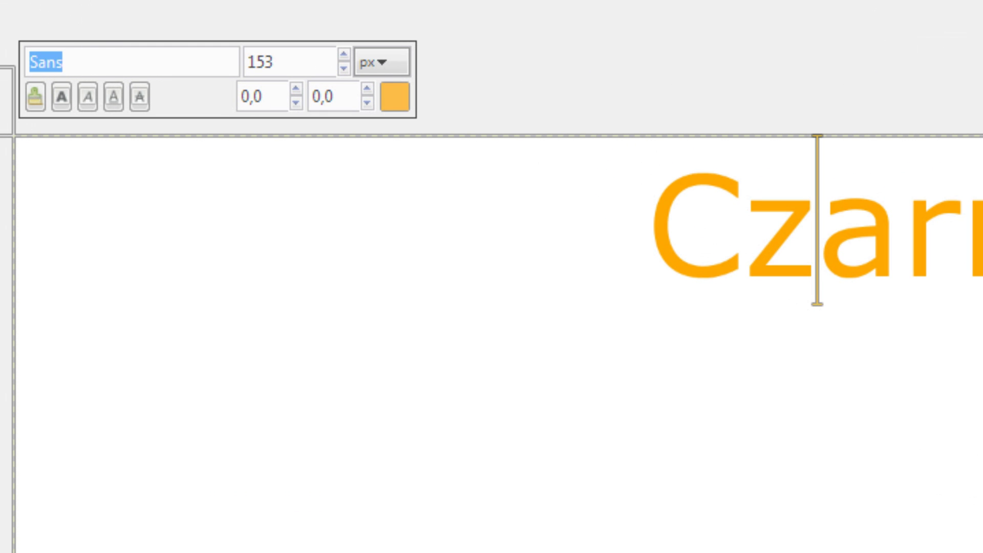
# Search the font list for 'o' and choose Orange LET Thin
pyautogui.write('o')
pyautogui.press('BackSpace')
pyautogui.press('BackSpace')
pyautogui.press('BackSpace')
pyautogui.press('BackSpace')
pyautogui.press('BackSpace')
pyautogui.press('BackSpace')
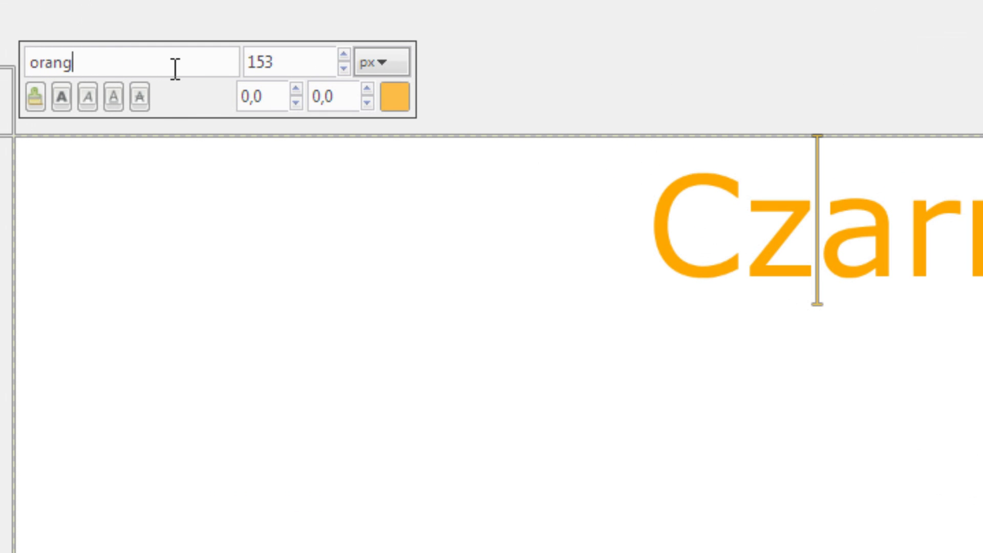
pyautogui.press('BackSpace')
pyautogui.press('BackSpace')
pyautogui.press('BackSpace')
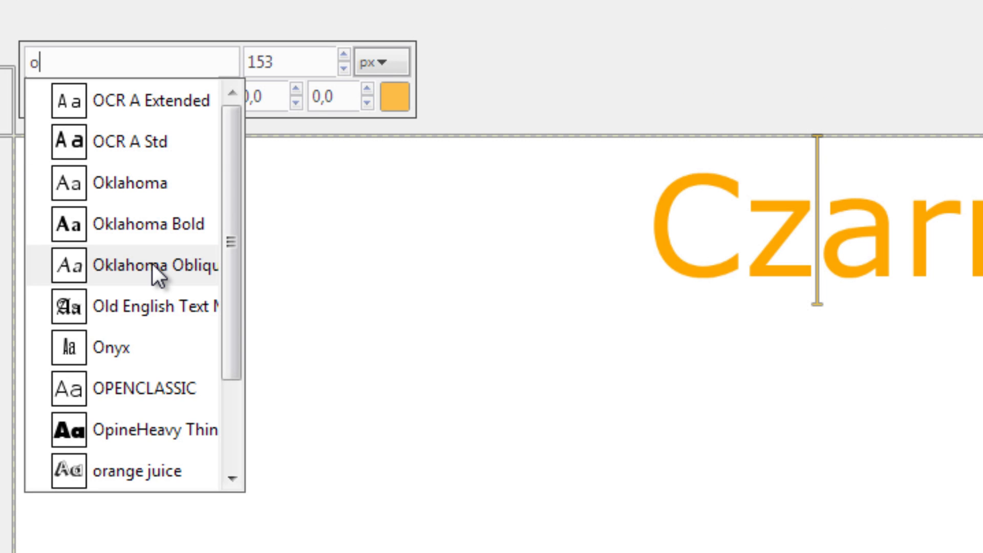
pyautogui.scroll(-2, 143, 266)
pyautogui.scroll(-1, 149, 279)
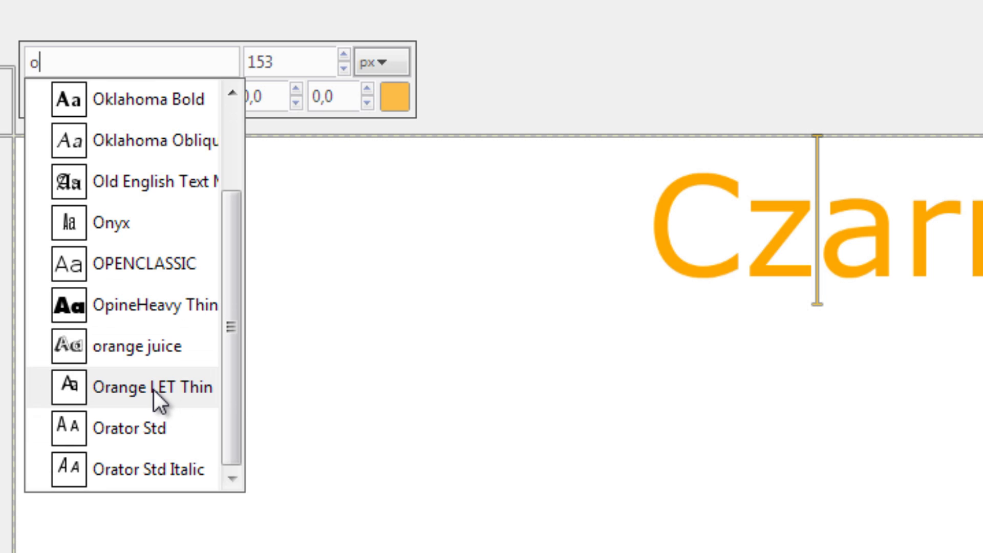
pyautogui.click(154, 390)
pyautogui.press('Right')
pyautogui.press('Right')
# Apply Orange LET Thin to the selected word Czarny and raise its size to 207 px
pyautogui.moveTo(974, 231); pyautogui.dragTo(220, 127)
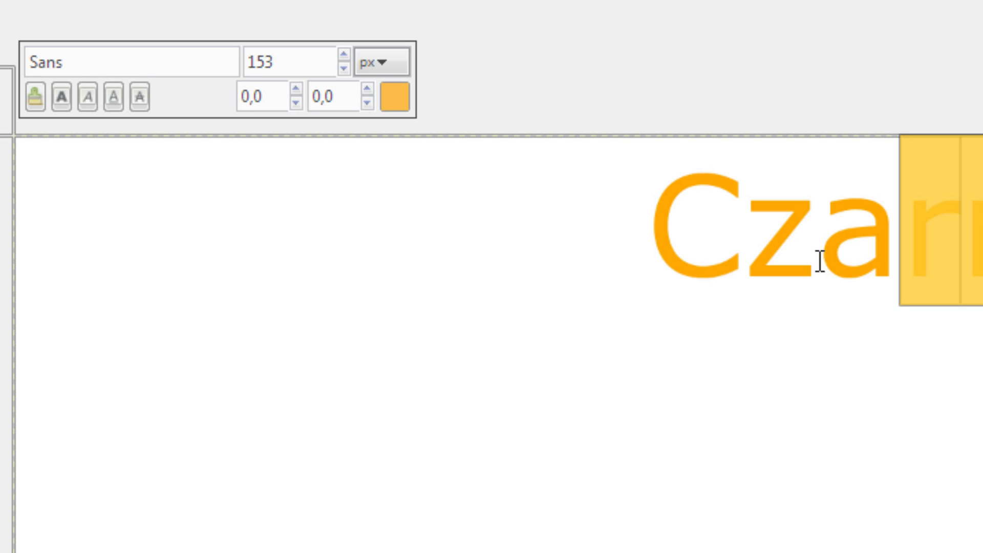
pyautogui.click(143, 51)
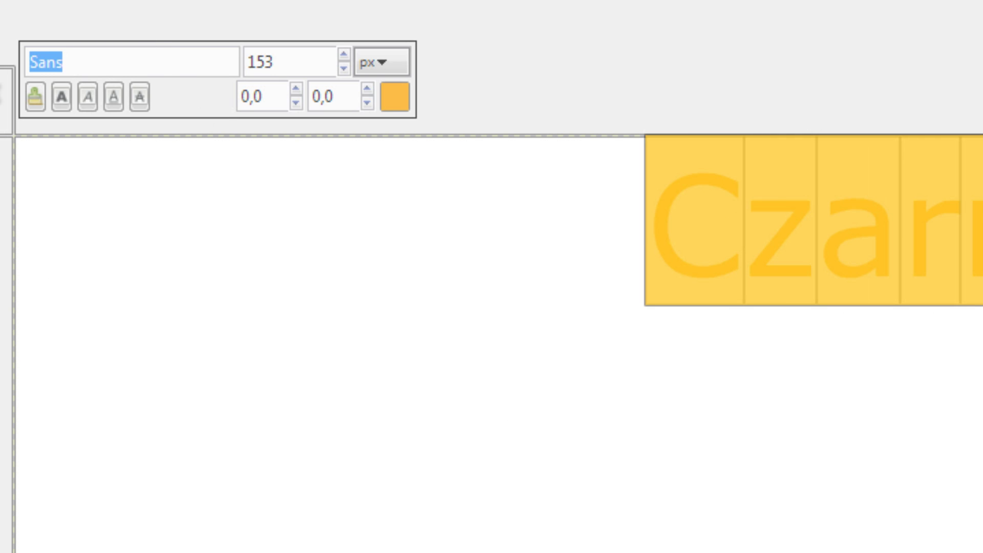
pyautogui.write('o')
pyautogui.press('End')
pyautogui.press('BackSpace')
pyautogui.press('BackSpace')
pyautogui.press('BackSpace')
pyautogui.press('BackSpace')
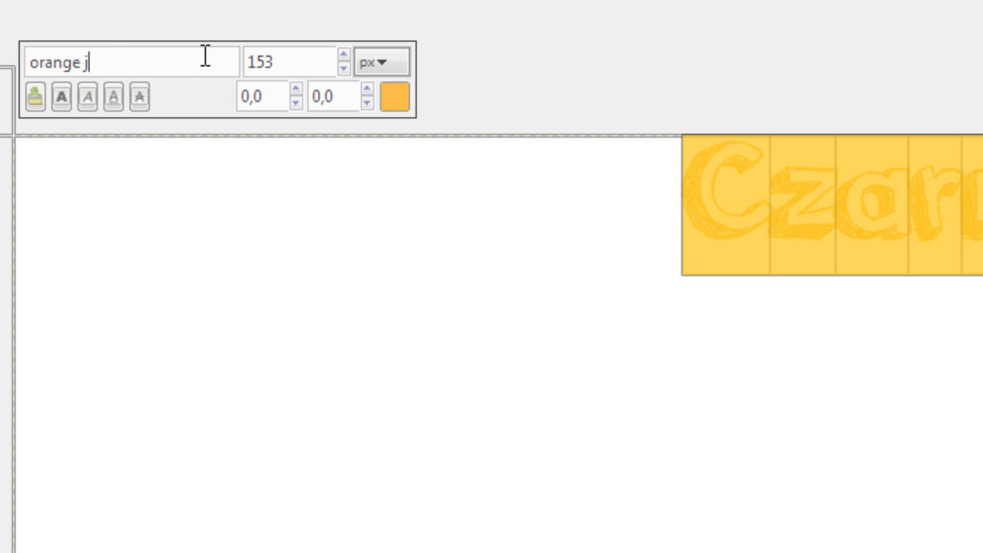
pyautogui.press('BackSpace')
pyautogui.press('BackSpace')
pyautogui.press('BackSpace')
pyautogui.press('BackSpace')
pyautogui.press('BackSpace')
pyautogui.press('BackSpace')
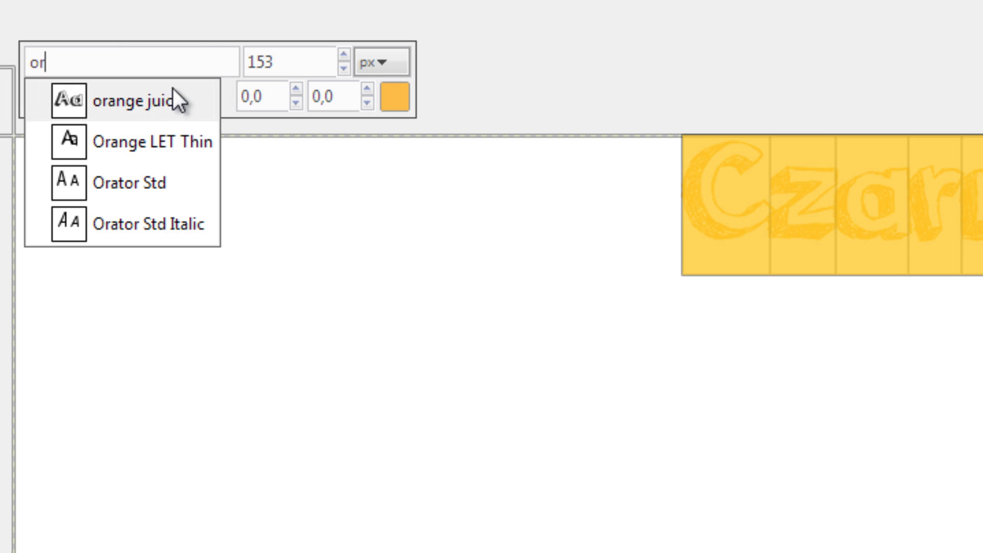
pyautogui.click(171, 144)
pyautogui.click(812, 304)
pyautogui.hotkey('ctrl', 'a')
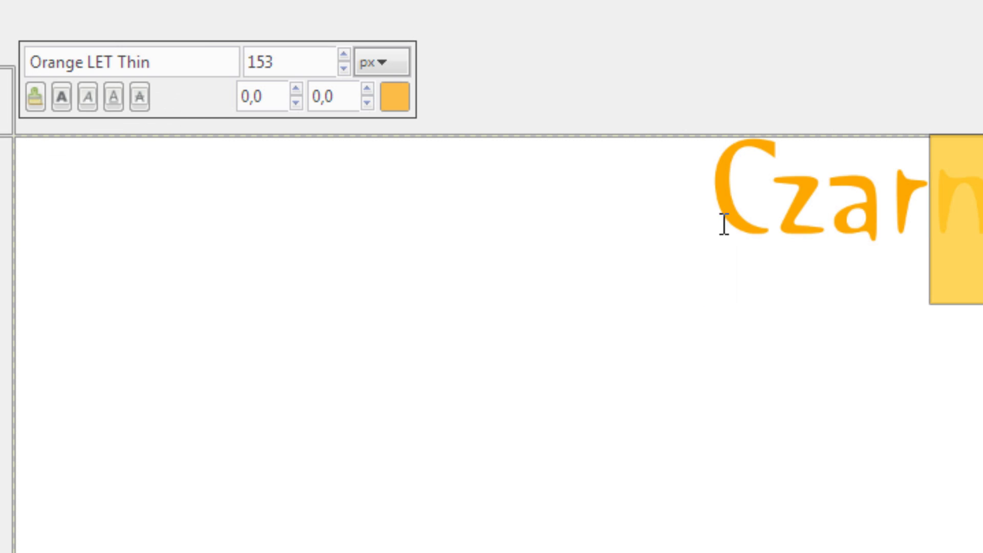
pyautogui.click(345, 53)
pyautogui.write('605')
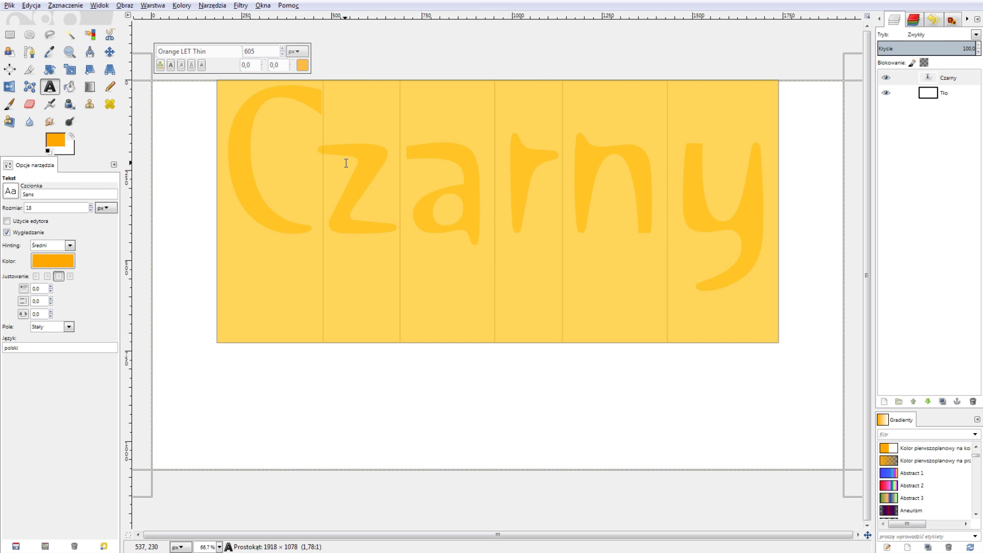
# Enlarge Czarny to 605 px and add a blank line above it to move it lower
pyautogui.click(347, 160)
pyautogui.moveTo(754, 240); pyautogui.dragTo(242, 192)
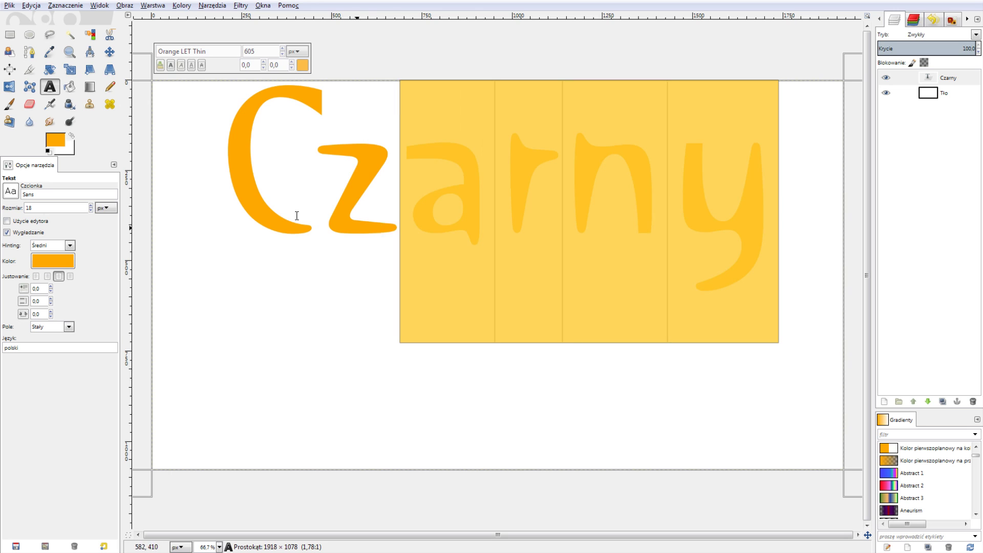
pyautogui.click(412, 232)
pyautogui.click(243, 190)
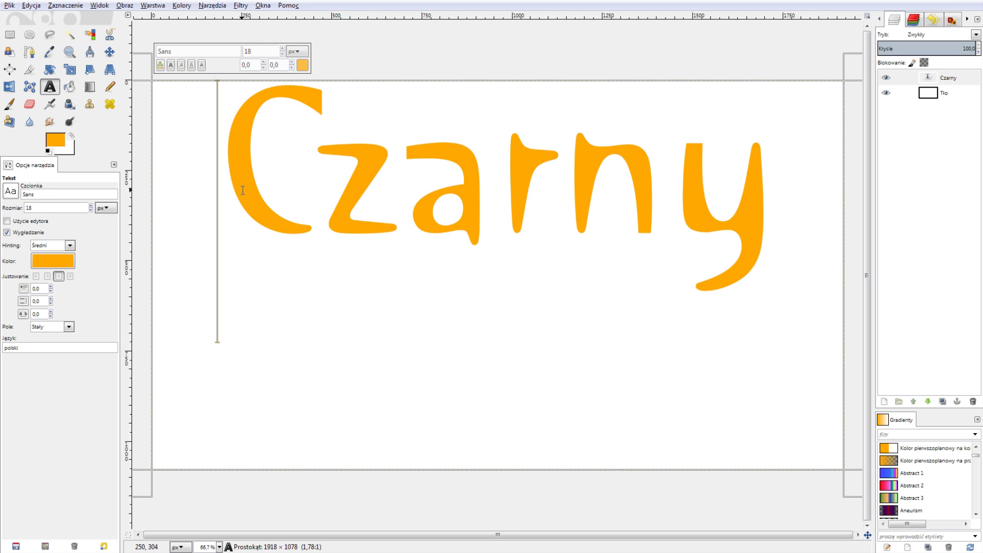
pyautogui.press('Return')
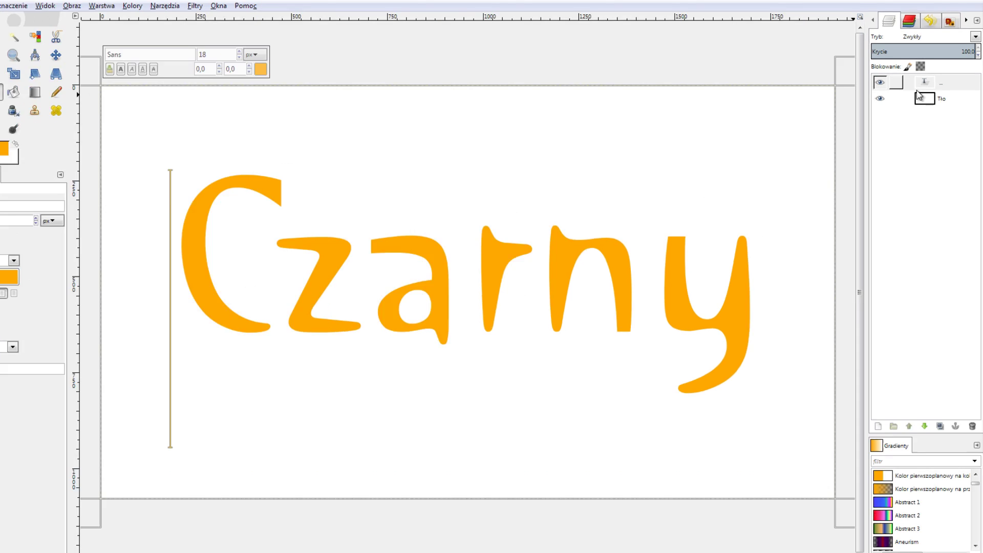
# Turn the Czarny letters into a selection and grow it outward, first by 10 px
pyautogui.click(934, 76)
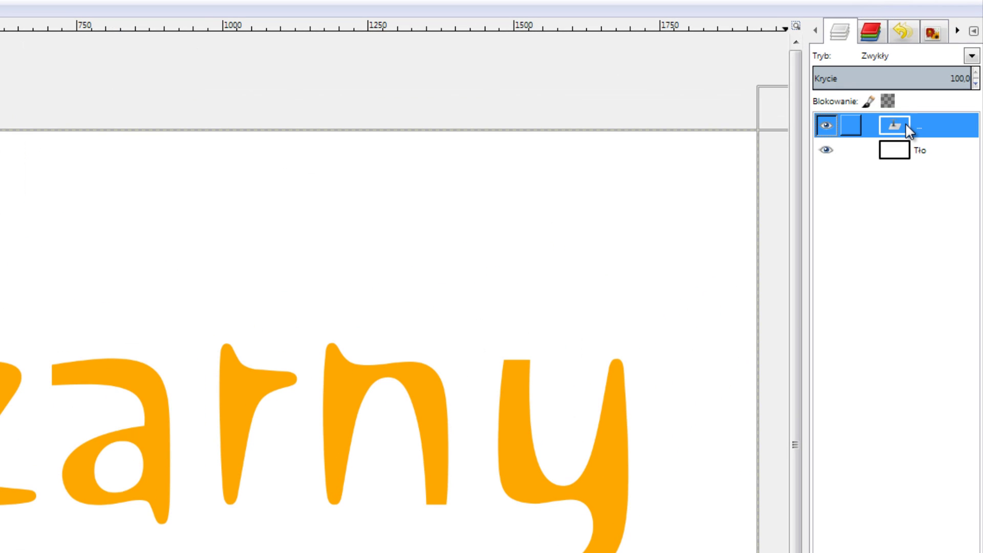
pyautogui.rightClick(934, 76)
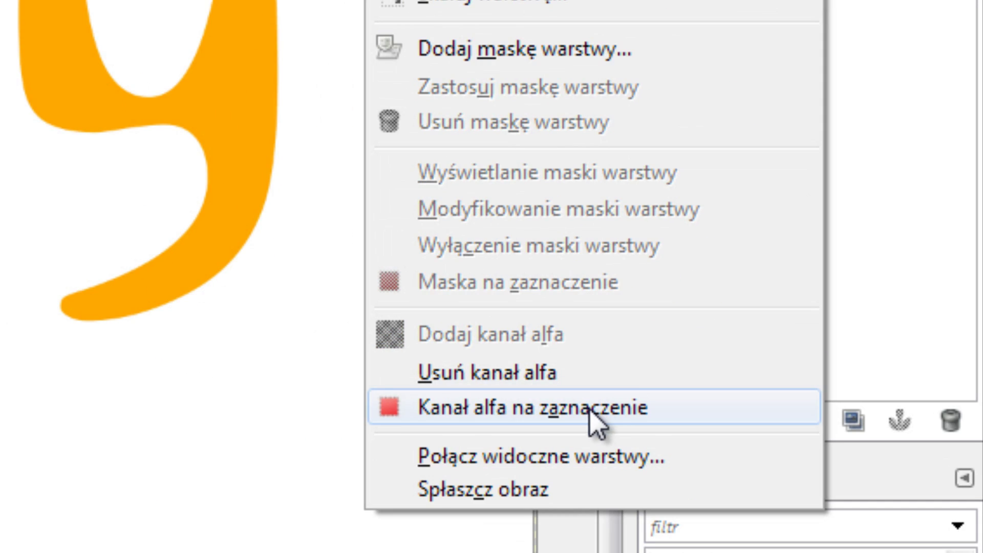
pyautogui.click(790, 552)
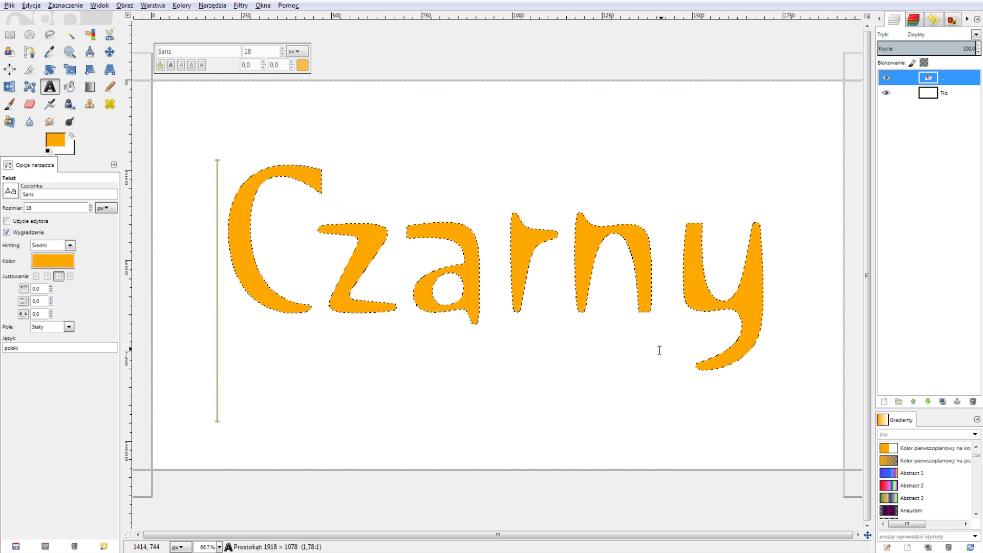
pyautogui.click(65, 5)
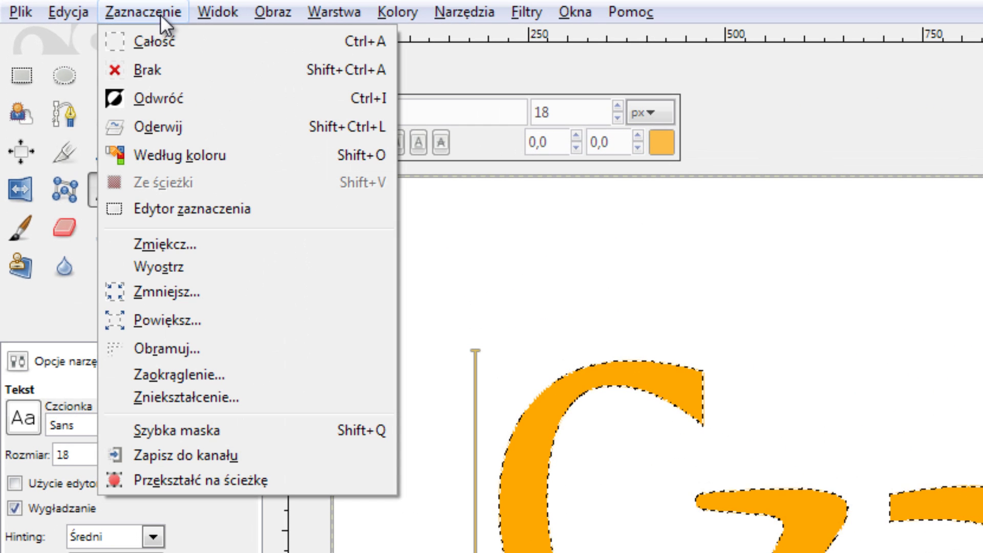
pyautogui.click(170, 320)
pyautogui.write('10')
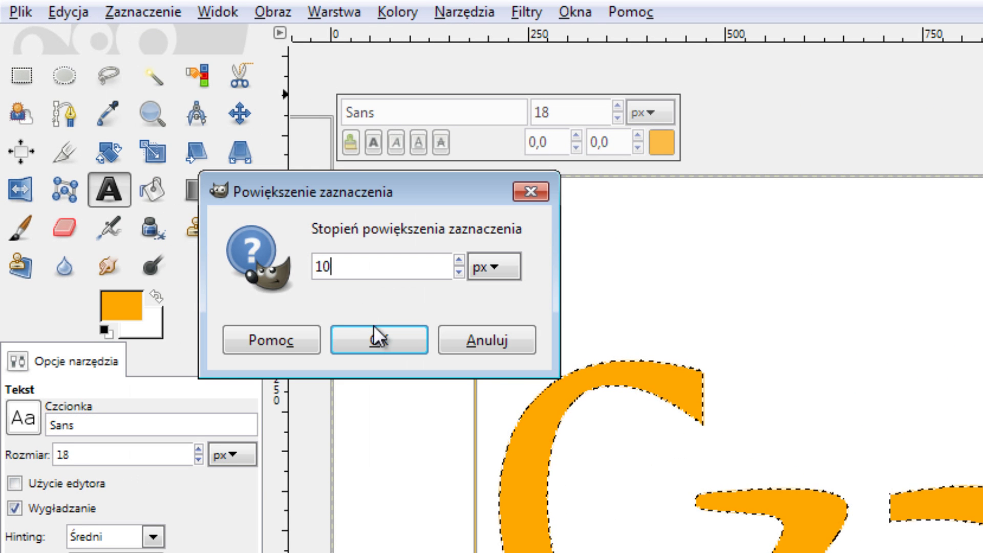
pyautogui.click(379, 341)
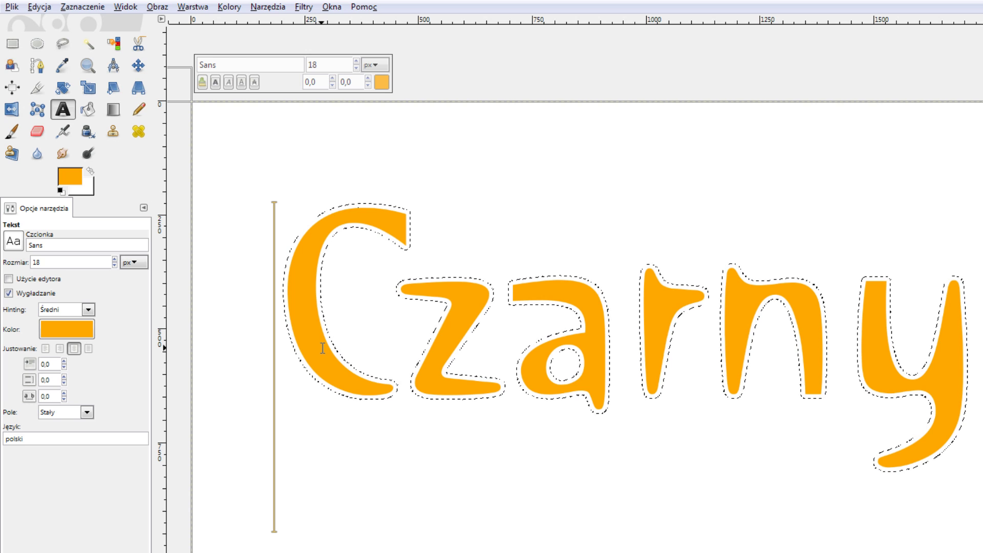
pyautogui.click(97, 7)
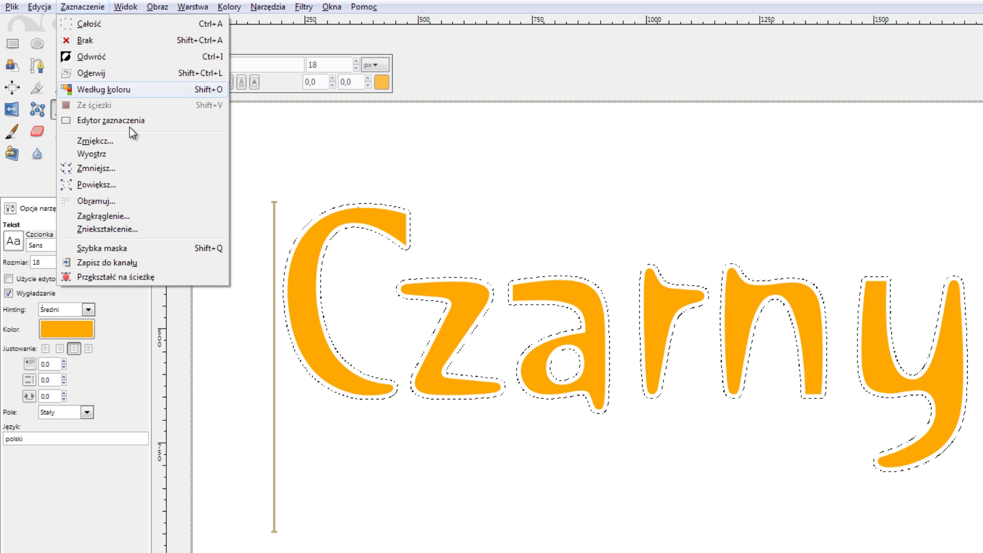
pyautogui.click(118, 186)
pyautogui.click(268, 343)
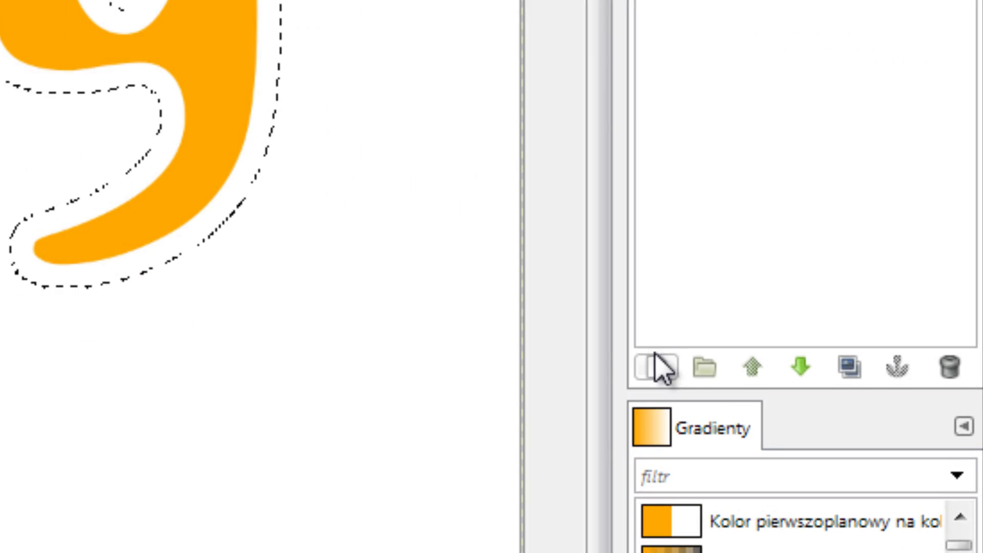
# Add a new transparent layer named Warstwa above the text layer
pyautogui.click(884, 401)
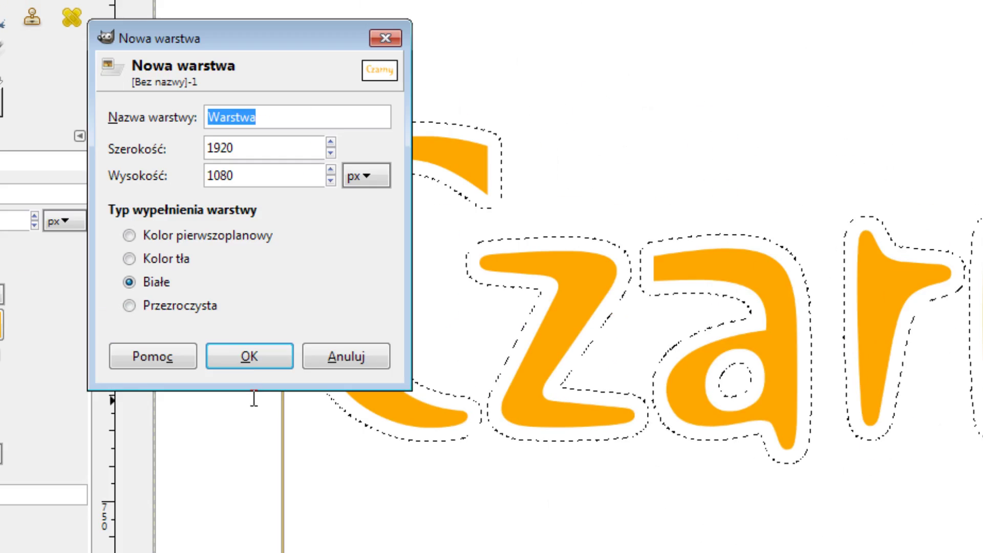
pyautogui.click(174, 278)
pyautogui.click(225, 316)
pyautogui.click(259, 264)
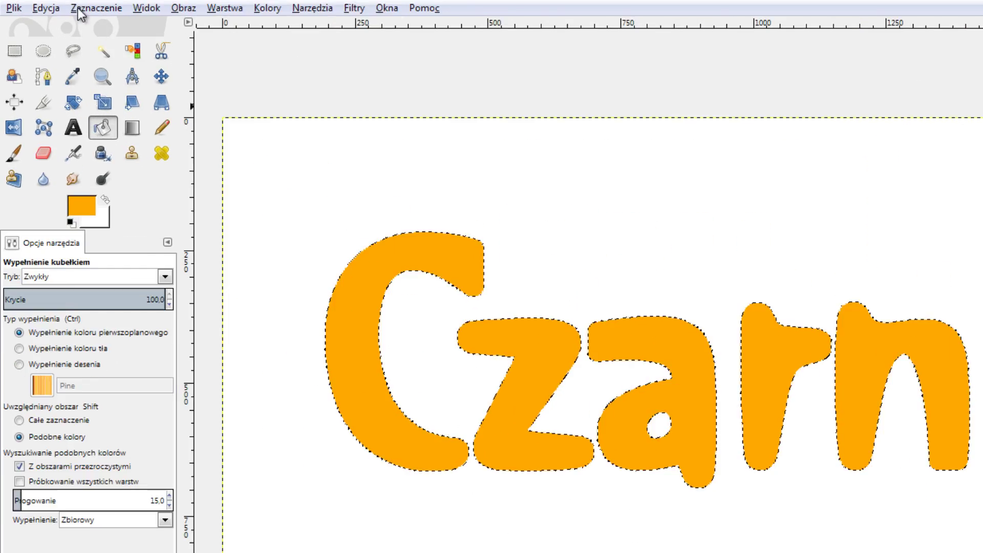
# Shrink the selection by 5 px and clear it with Edycja > Wyczyść
pyautogui.click(65, 6)
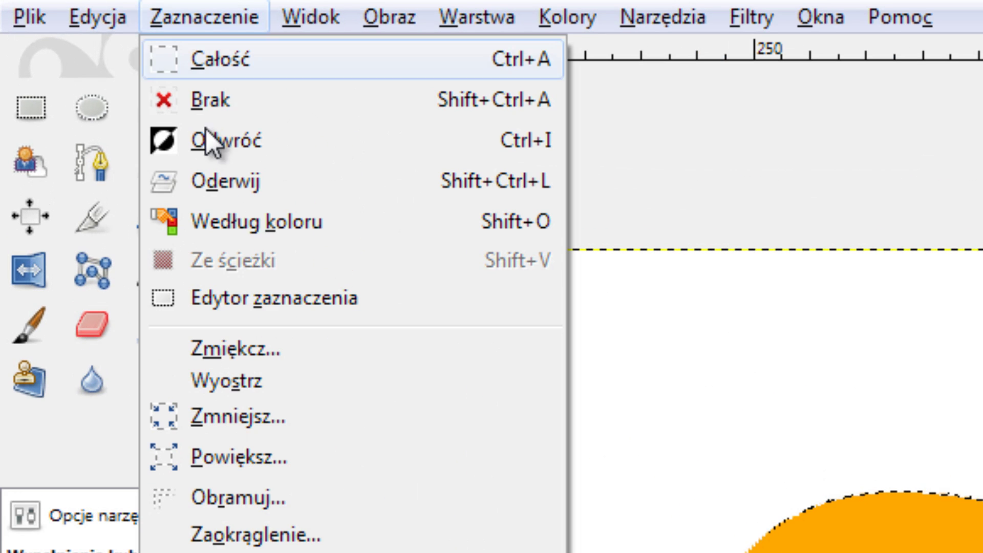
pyautogui.click(249, 416)
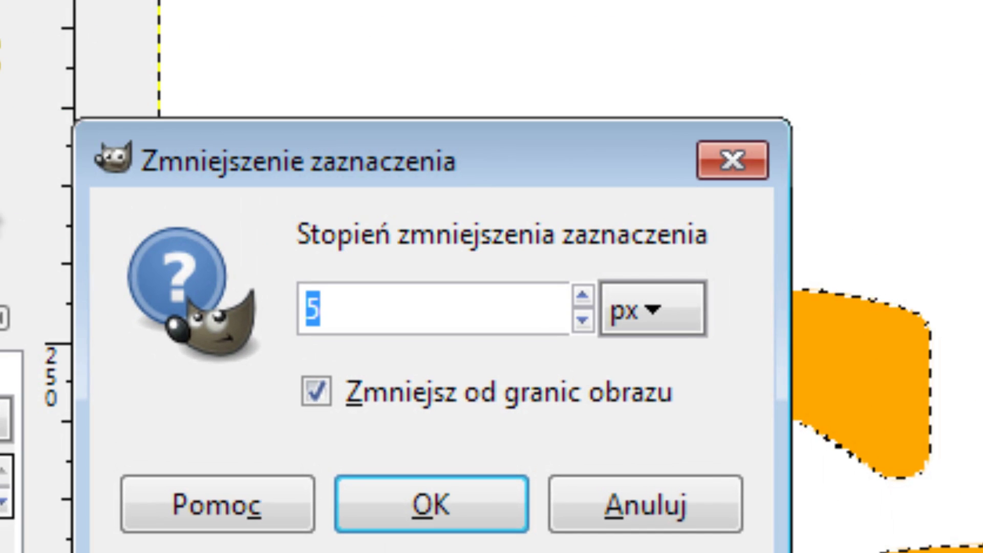
pyautogui.click(427, 507)
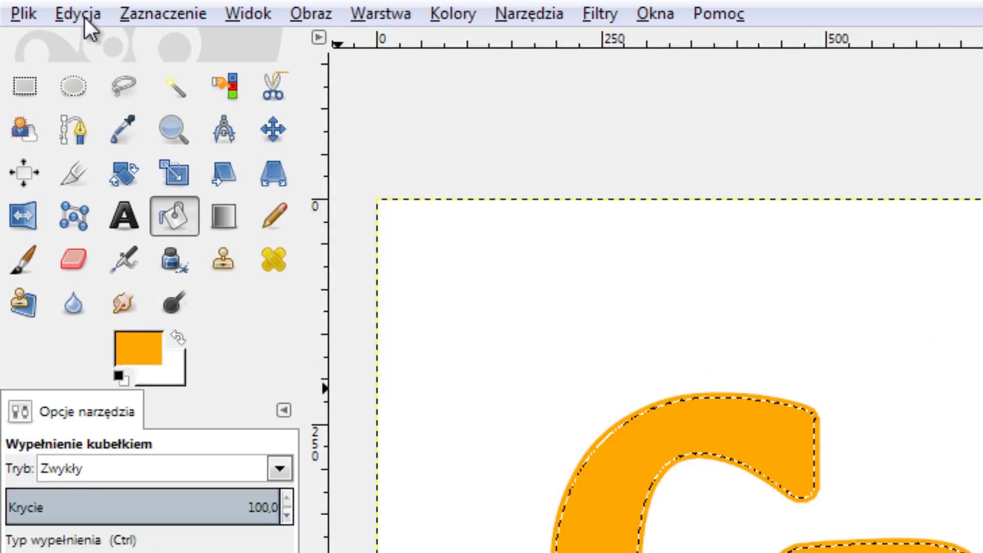
pyautogui.click(84, 16)
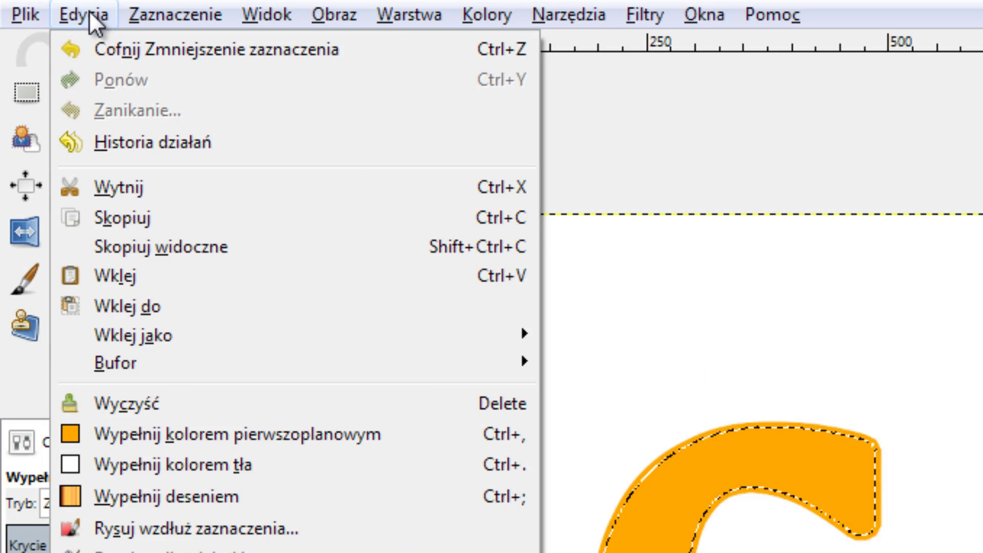
pyautogui.click(158, 406)
# Bucket-fill the band inside the letters with orange
pyautogui.keyDown('ctrl'); pyautogui.scroll(1, 218, 157); pyautogui.keyUp('ctrl')
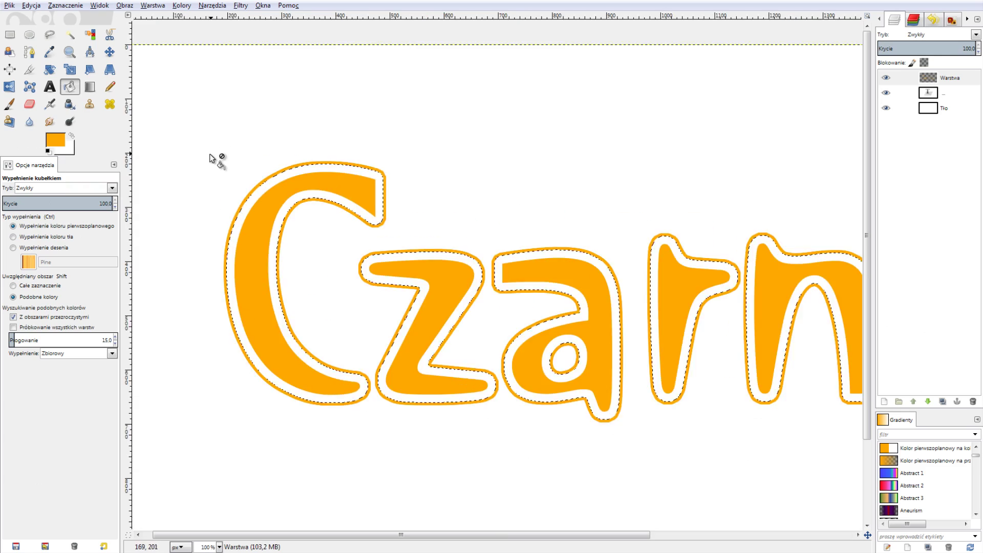
pyautogui.keyDown('ctrl'); pyautogui.scroll(1, 277, 161); pyautogui.keyUp('ctrl')
pyautogui.keyDown('ctrl'); pyautogui.scroll(1, 298, 167); pyautogui.keyUp('ctrl')
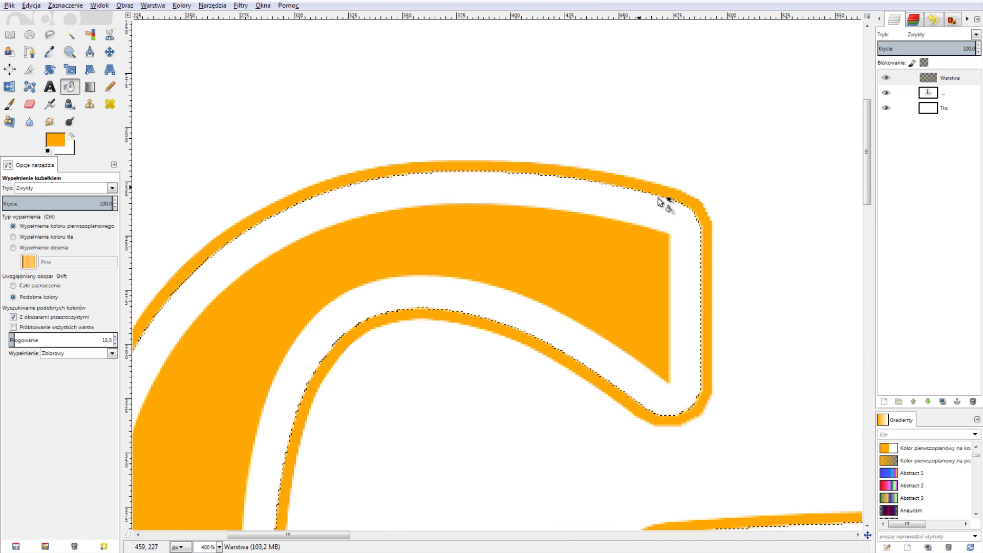
pyautogui.keyDown('ctrl'); pyautogui.scroll(-2, 696, 208); pyautogui.keyUp('ctrl')
pyautogui.keyDown('ctrl'); pyautogui.scroll(-2, 735, 329); pyautogui.keyUp('ctrl')
pyautogui.click(727, 343)
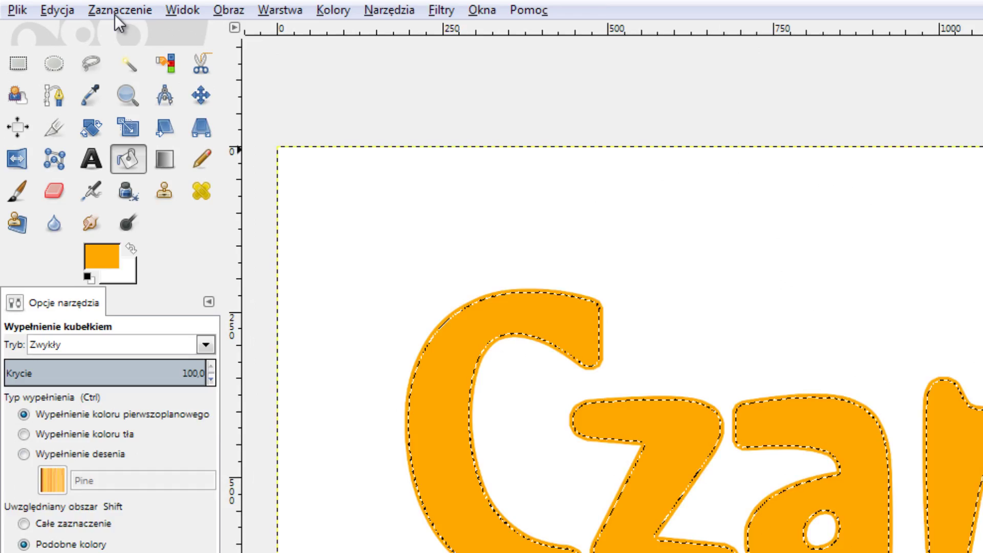
# Shrink the selection again, clear it to open a white gap, and deselect everything
pyautogui.click(62, 6)
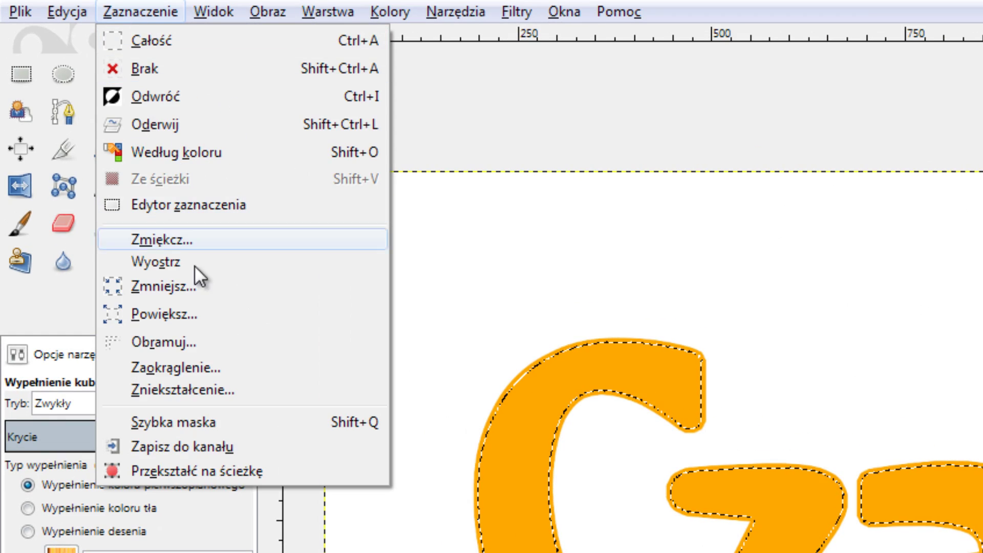
pyautogui.click(92, 132)
pyautogui.click(214, 185)
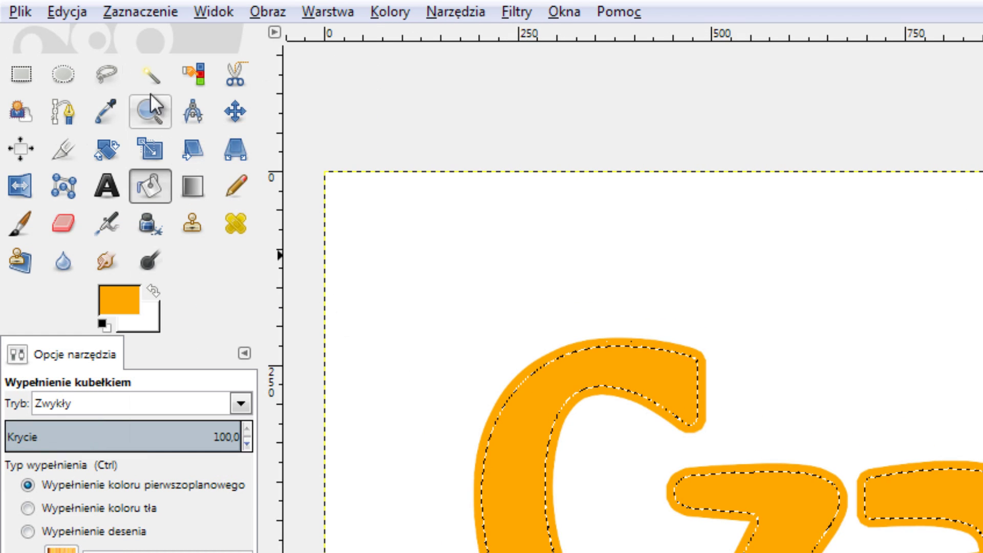
pyautogui.click(79, 14)
pyautogui.click(102, 322)
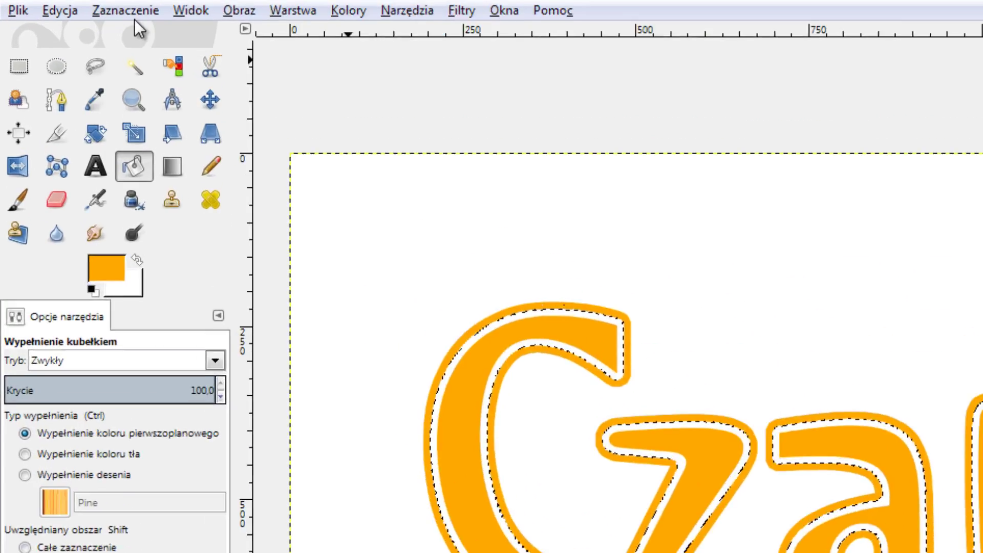
pyautogui.click(62, 6)
pyautogui.click(66, 26)
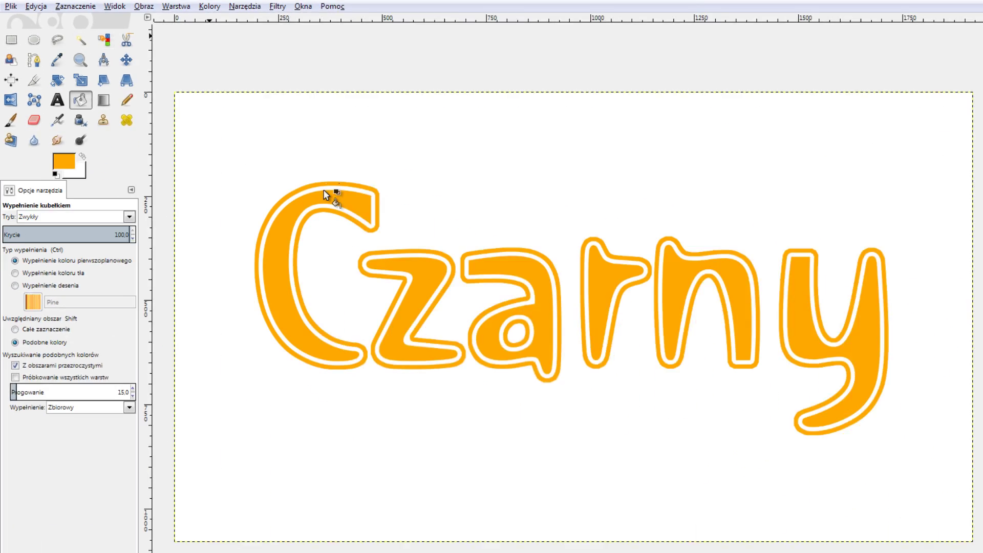
# Hide and re-show the Tło background layer, making Tło the active layer
pyautogui.press('-')
pyautogui.press('-')
pyautogui.press('+')
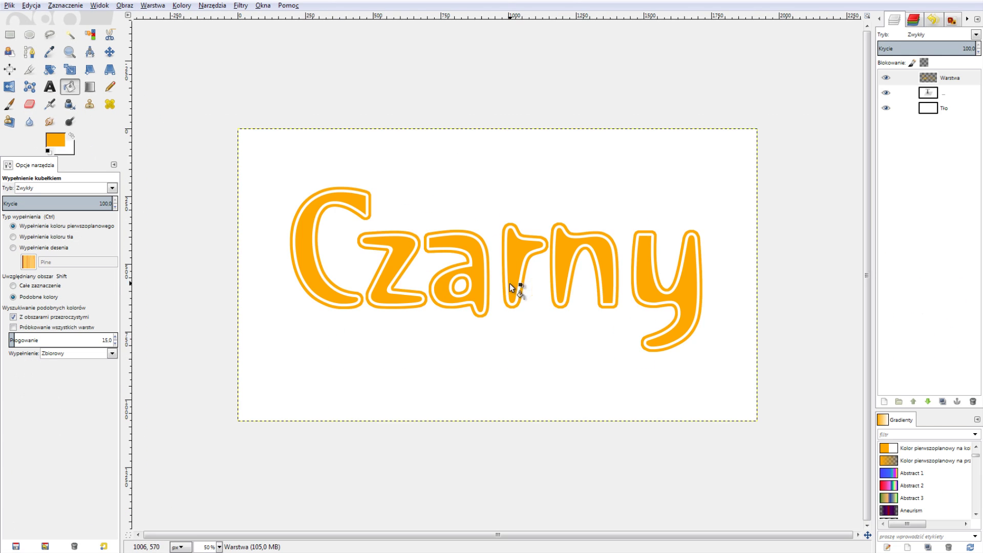
pyautogui.press('+')
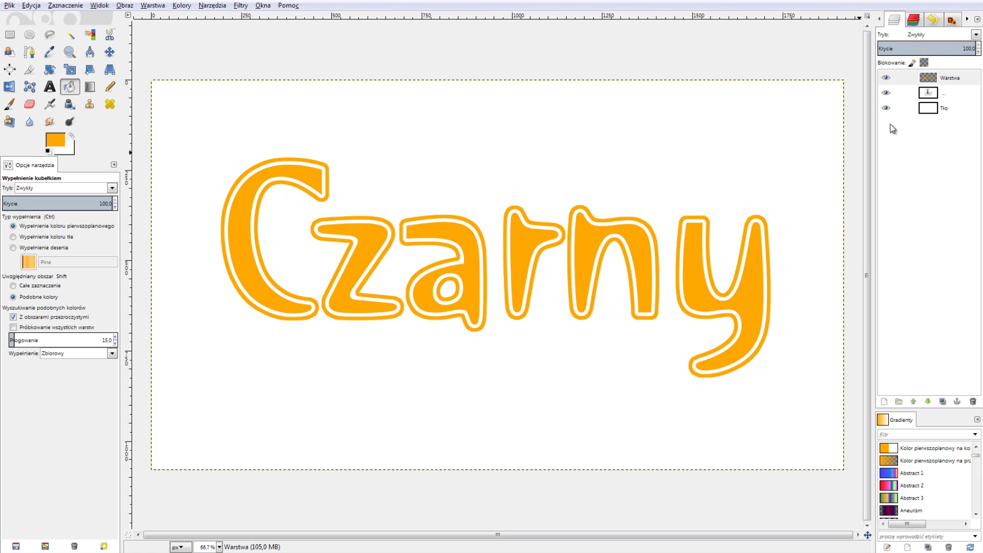
pyautogui.click(886, 107)
pyautogui.press('-')
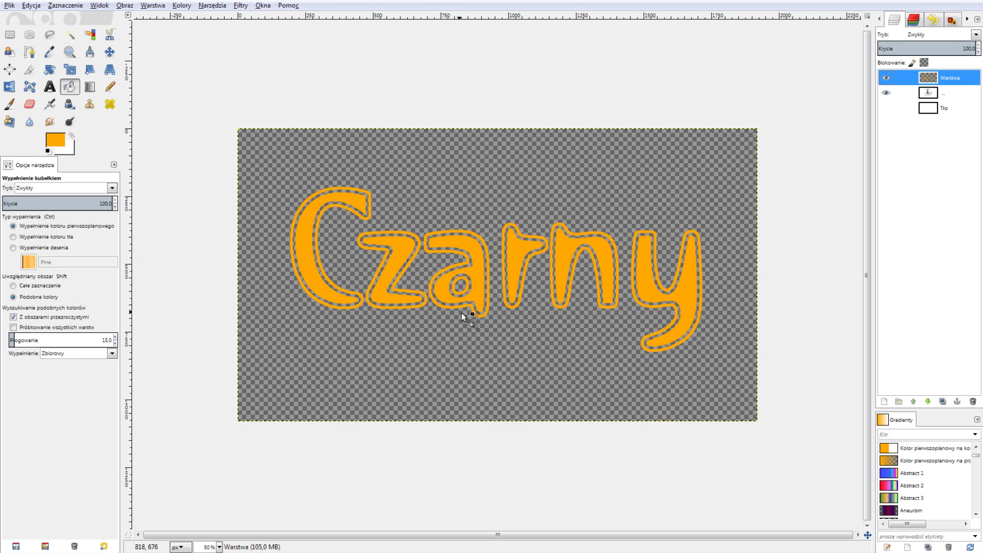
pyautogui.press('+')
pyautogui.click(928, 108)
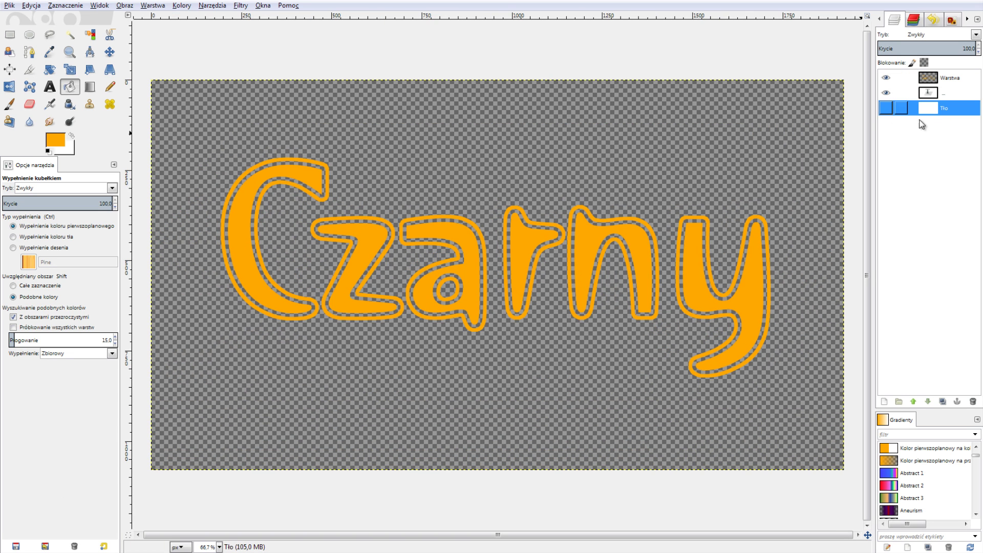
pyautogui.click(886, 109)
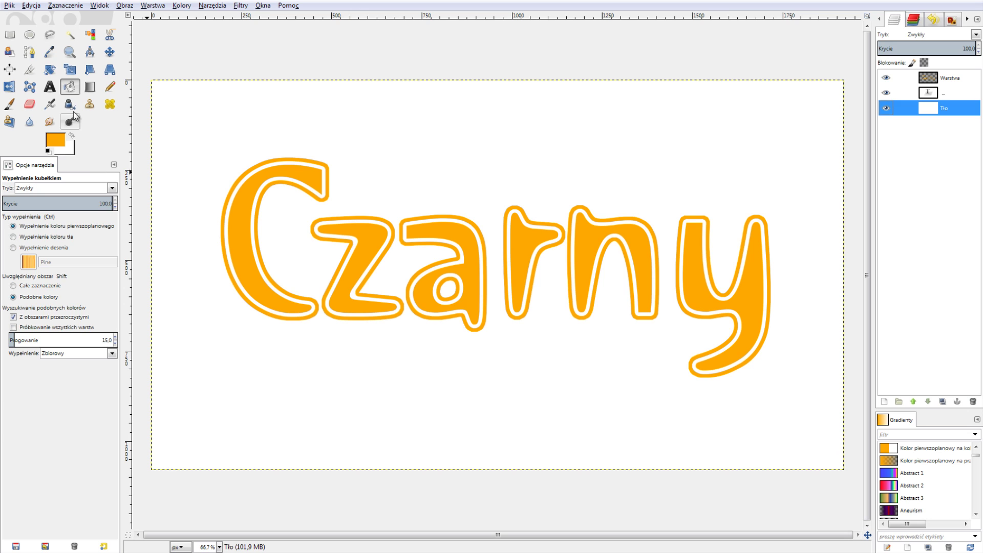
# Fill the Tło layer black with default colours, then refill it with red
pyautogui.click(48, 151)
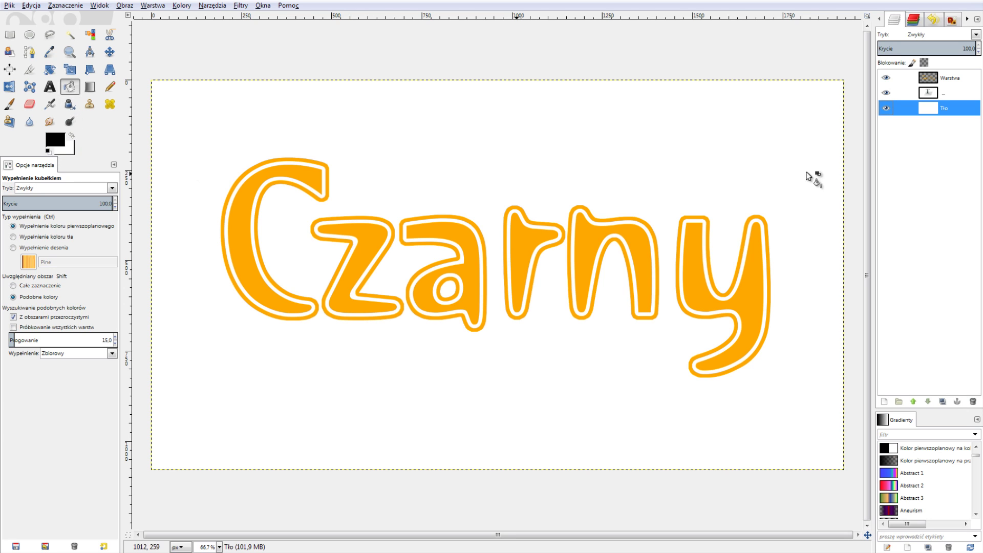
pyautogui.click(724, 189)
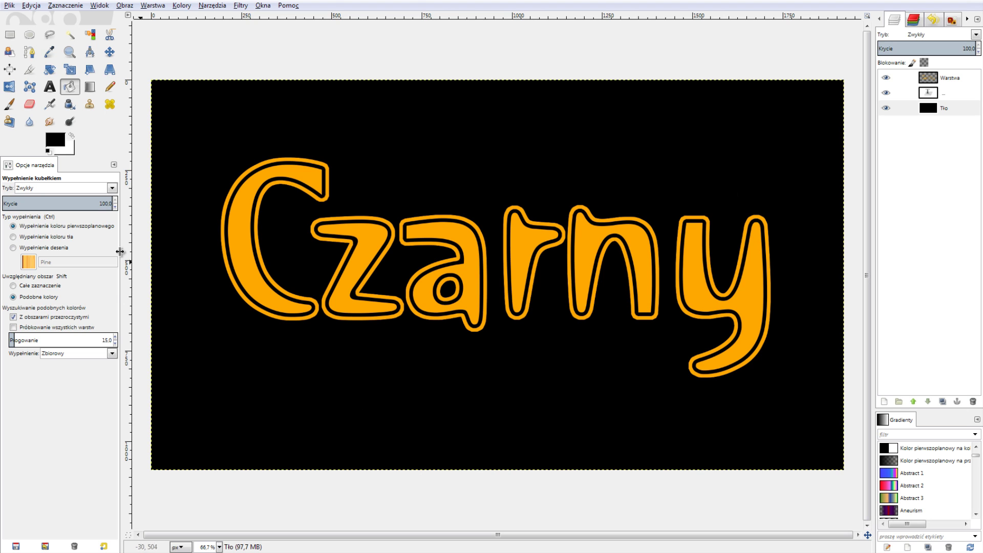
pyautogui.click(57, 145)
pyautogui.moveTo(177, 235); pyautogui.dragTo(226, 214)
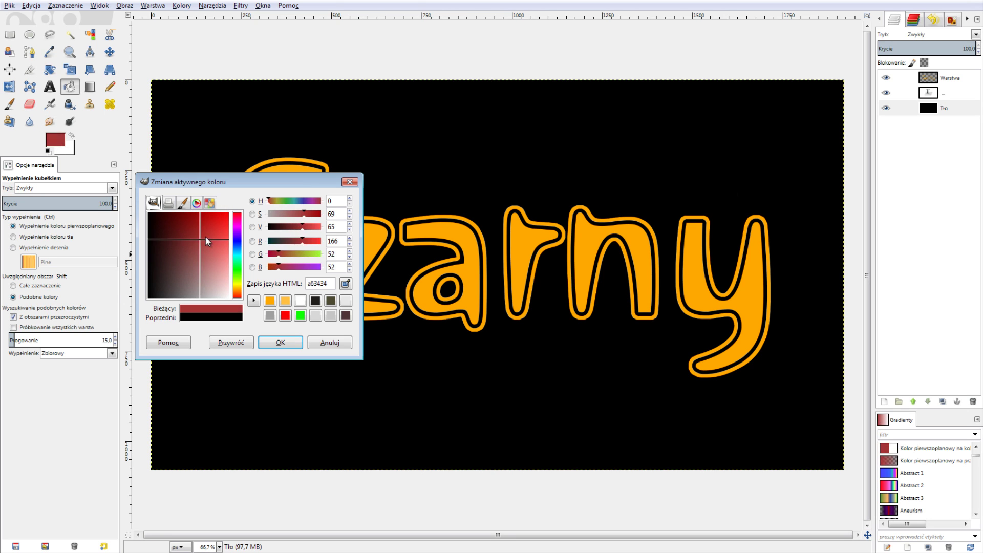
pyautogui.click(277, 343)
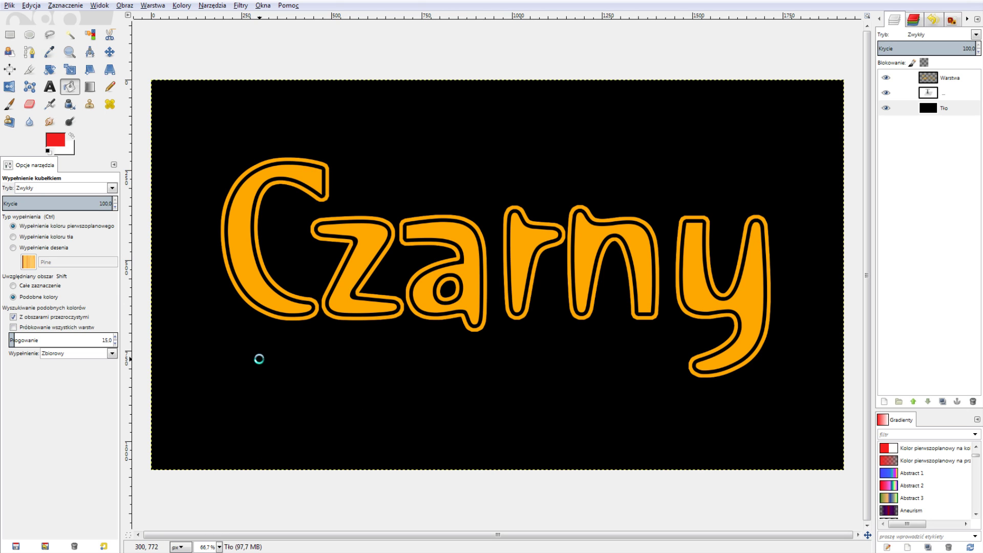
pyautogui.click(259, 360)
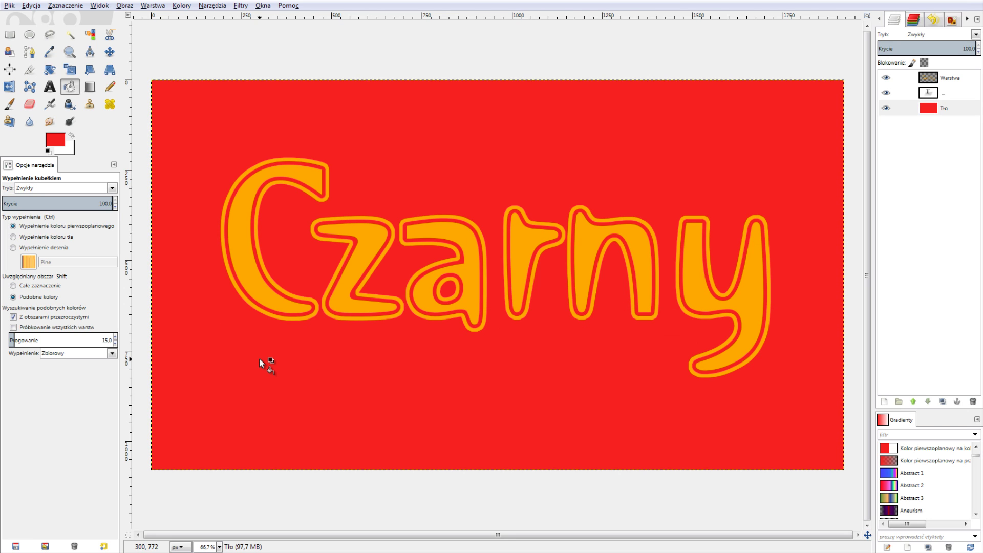